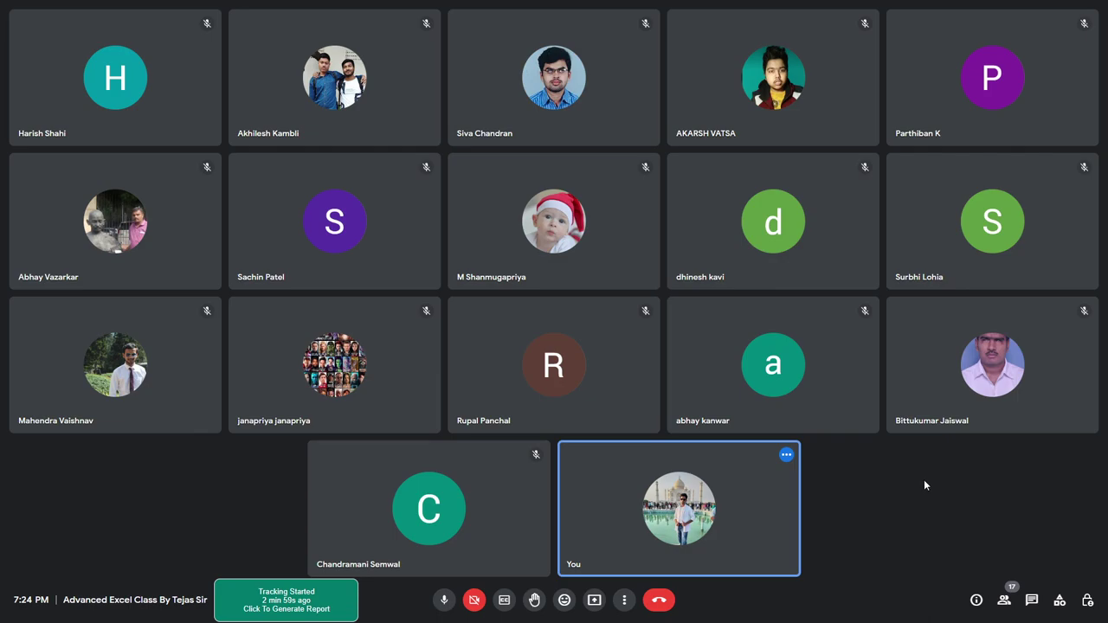
Turn off the microphone with Ctrl+D in the 17-participant class call
key(ctrl+d)
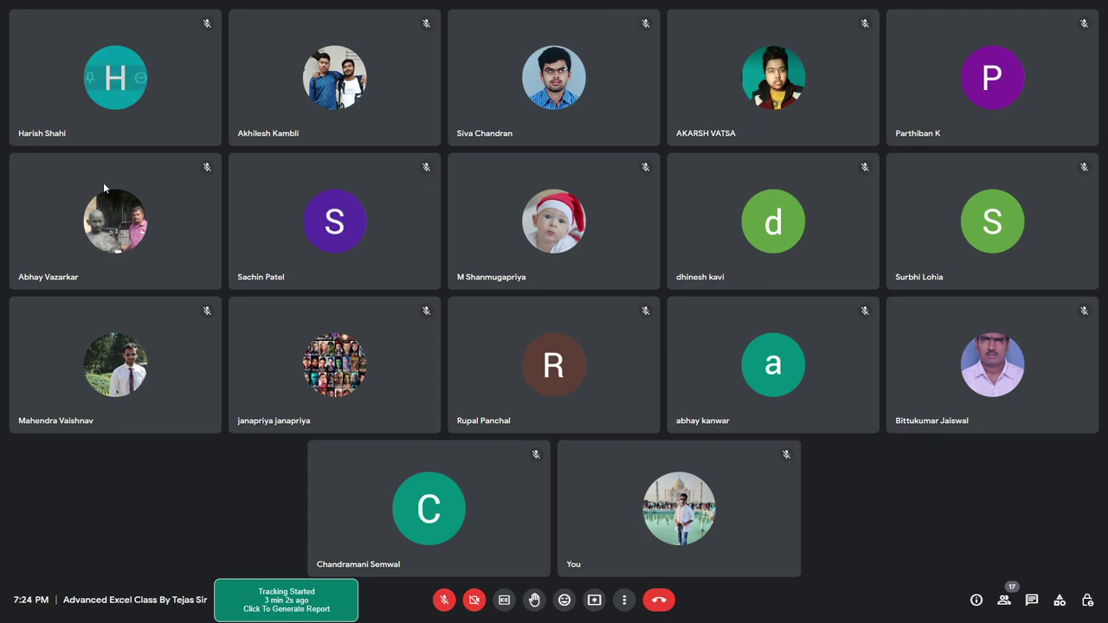
Choose 'Your entire screen' from the Present now menu
click(594, 600)
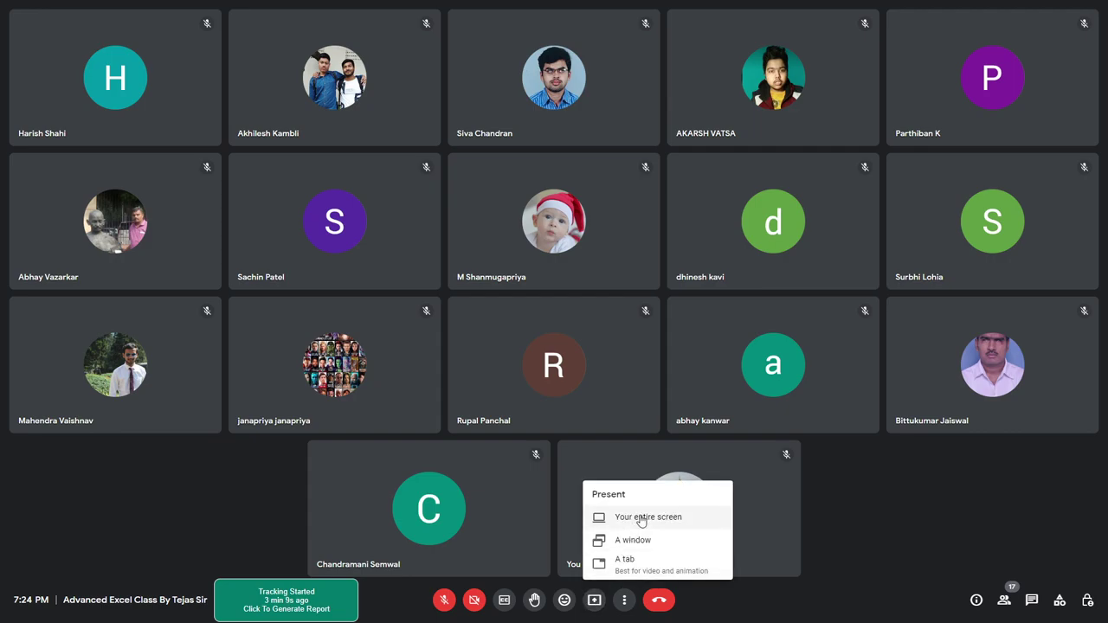
click(641, 518)
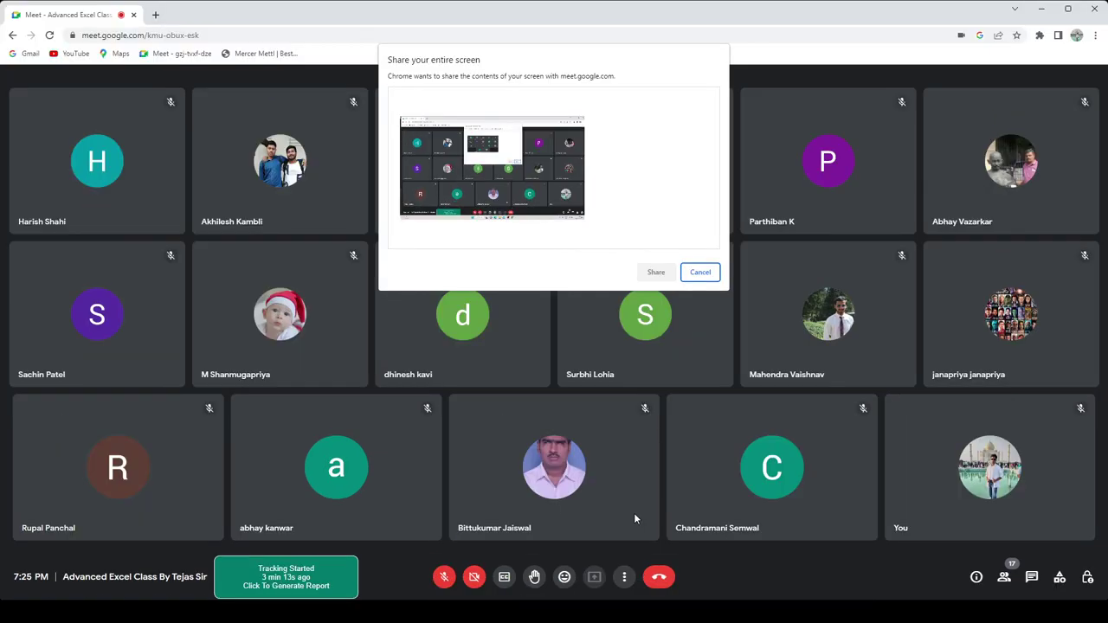
Select the screen thumbnail in Chrome's share dialog and share it
click(480, 199)
click(655, 272)
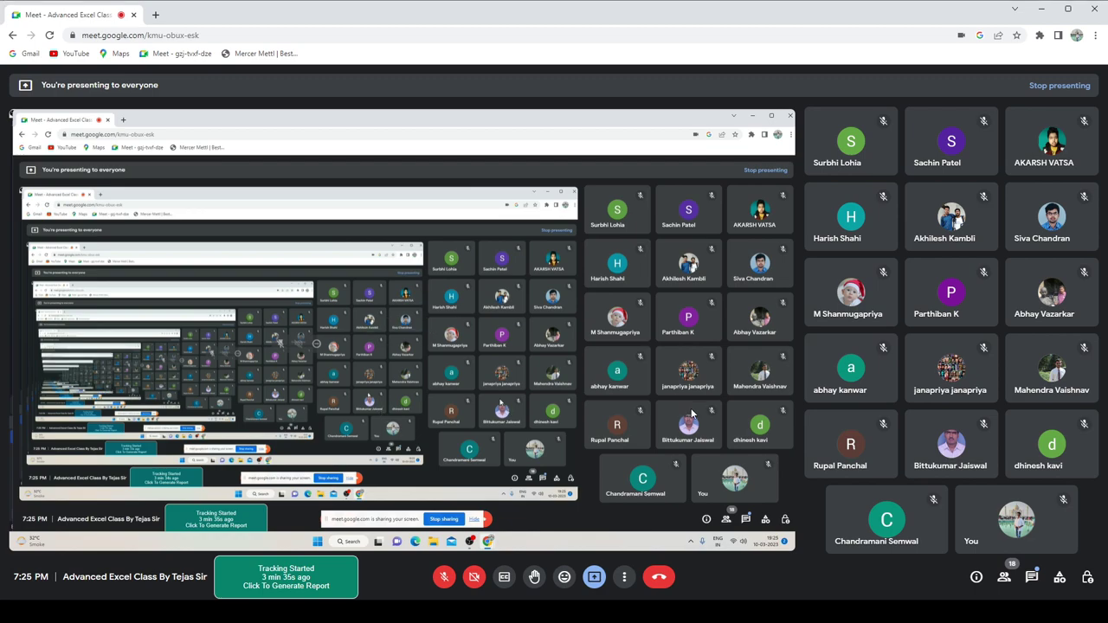
Put the browser in full screen and unmute the microphone
key(F11)
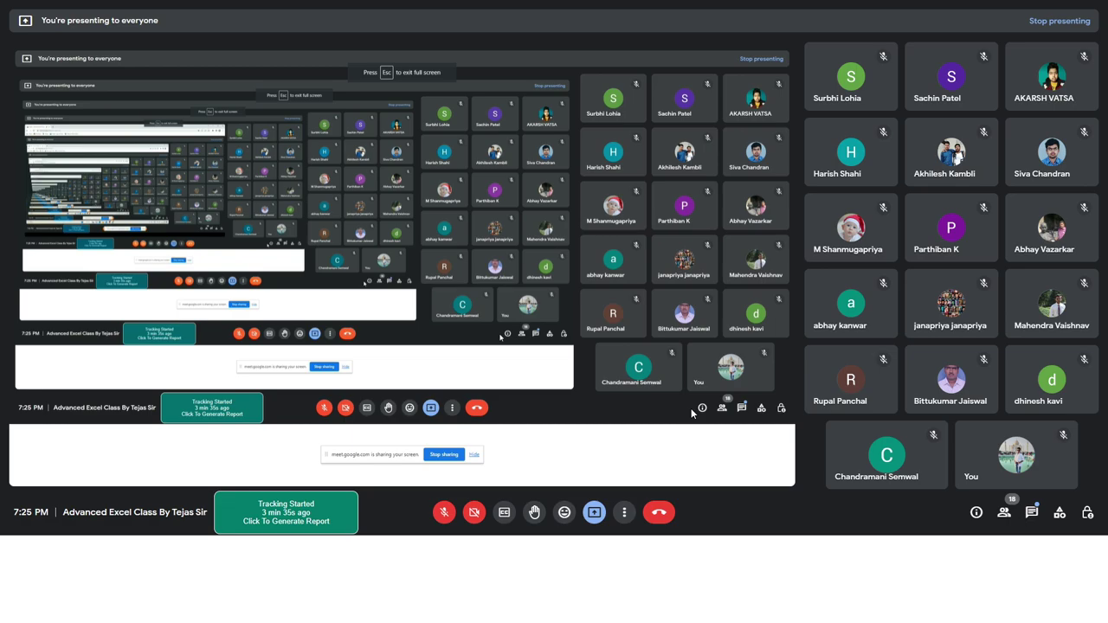
key(ctrl+d)
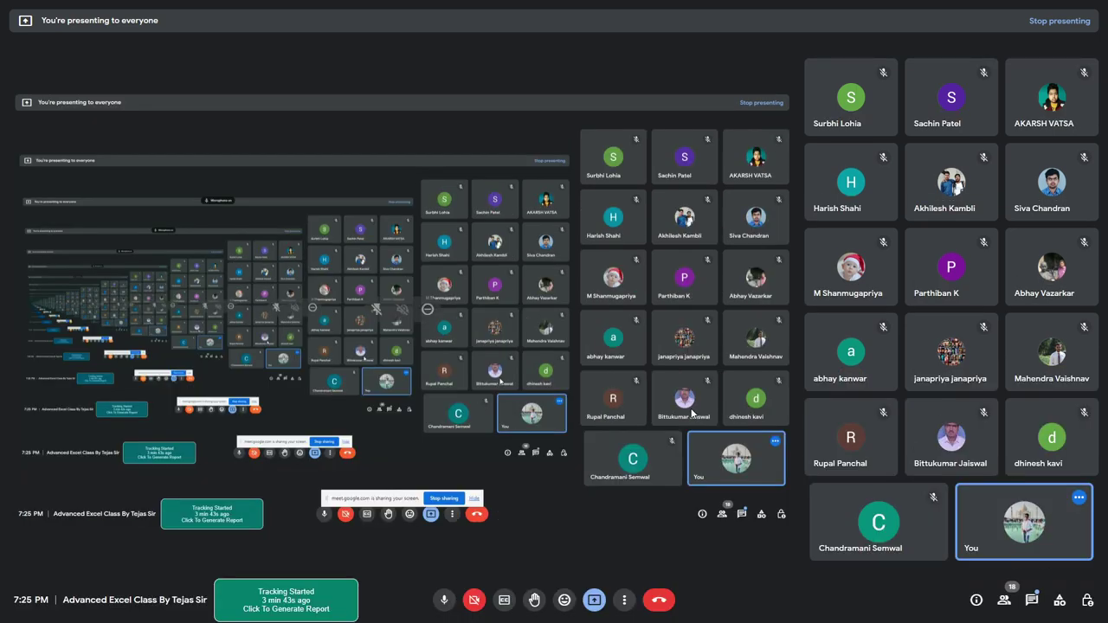
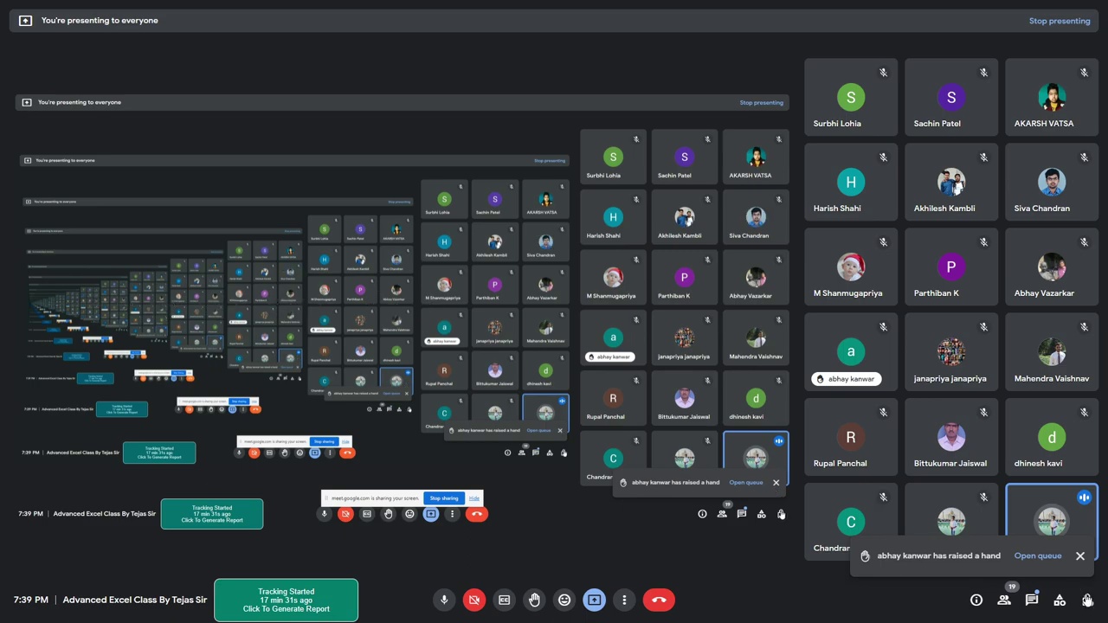
Switch on 'Turn on their microphone' for all participants in Meet's host controls, then close the panel
click(1088, 599)
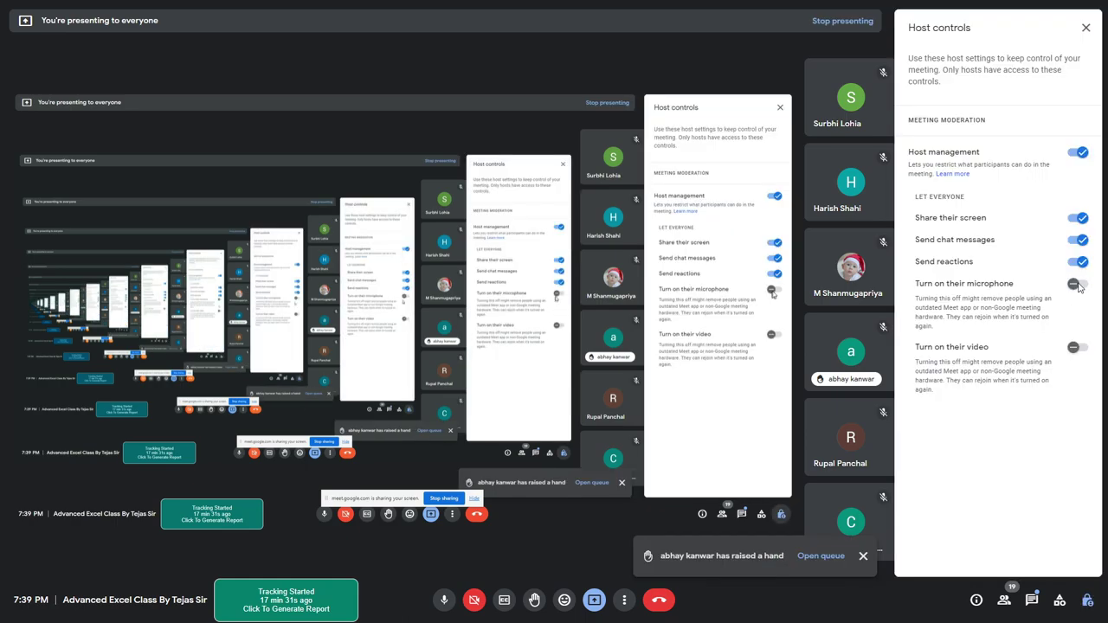
click(1077, 285)
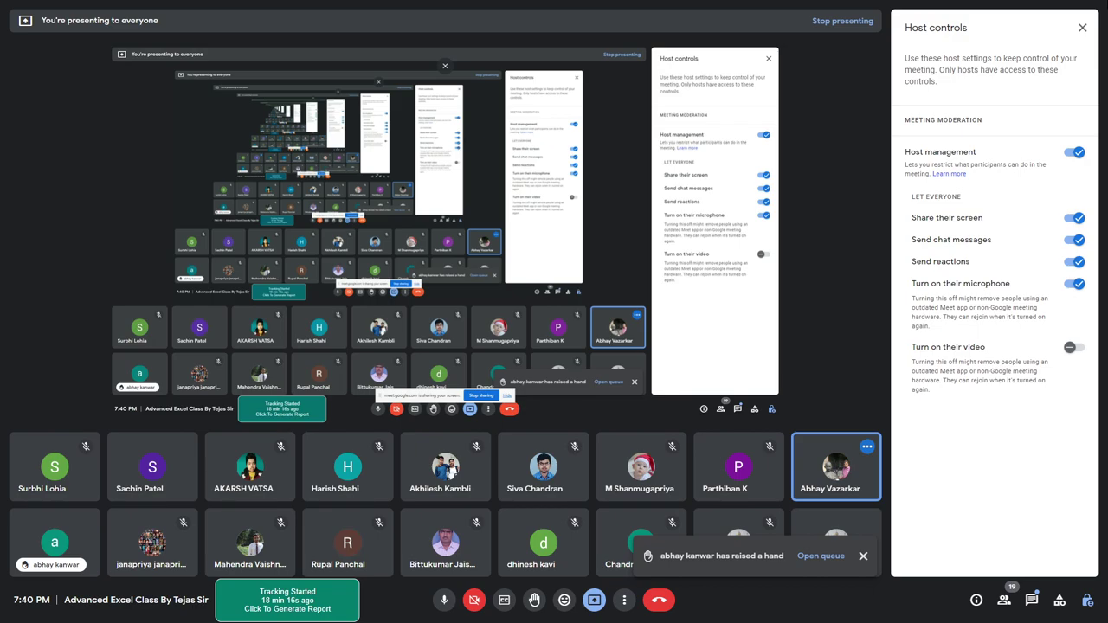
click(1082, 27)
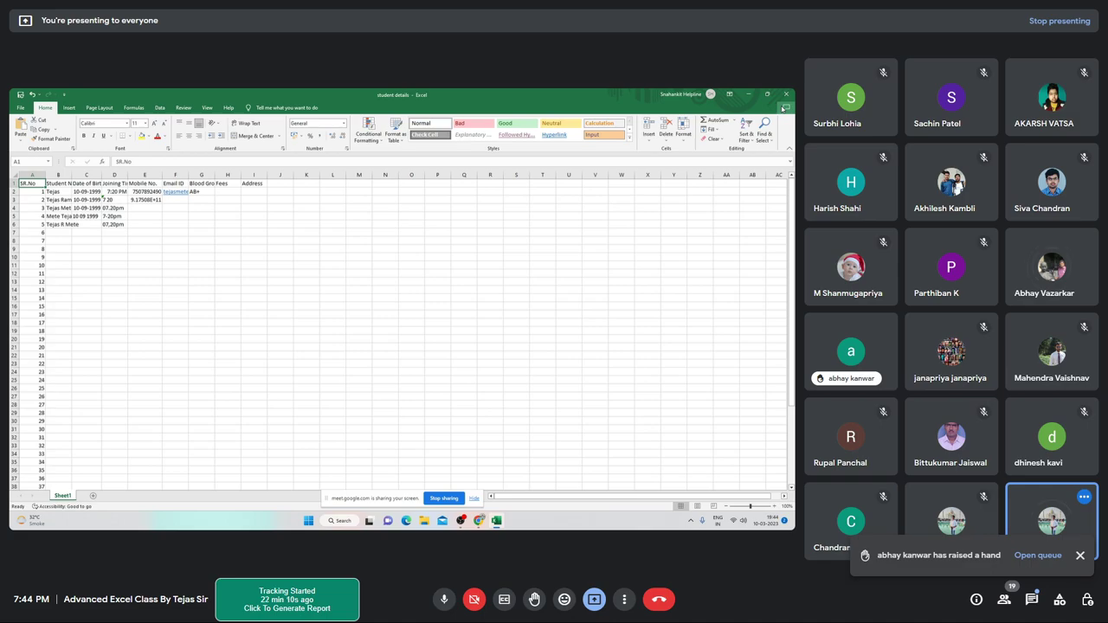
Select the old SR.No values below A2, keeping 1 in A2 as the first entry
key(Down)
key(Down)
key(ctrl+shift+Down)
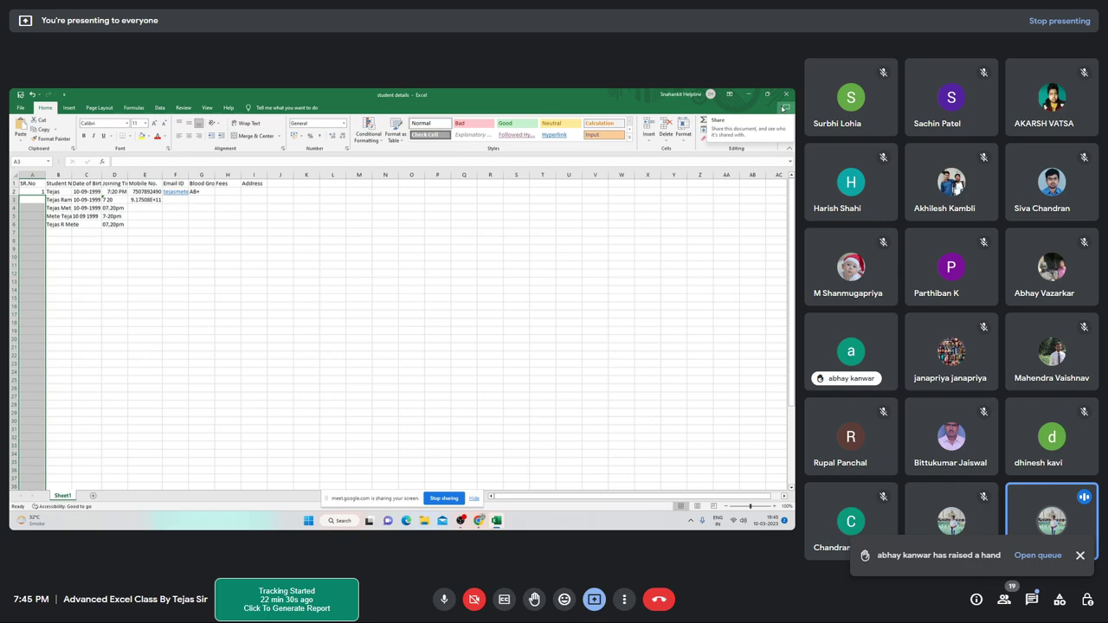
key(Up)
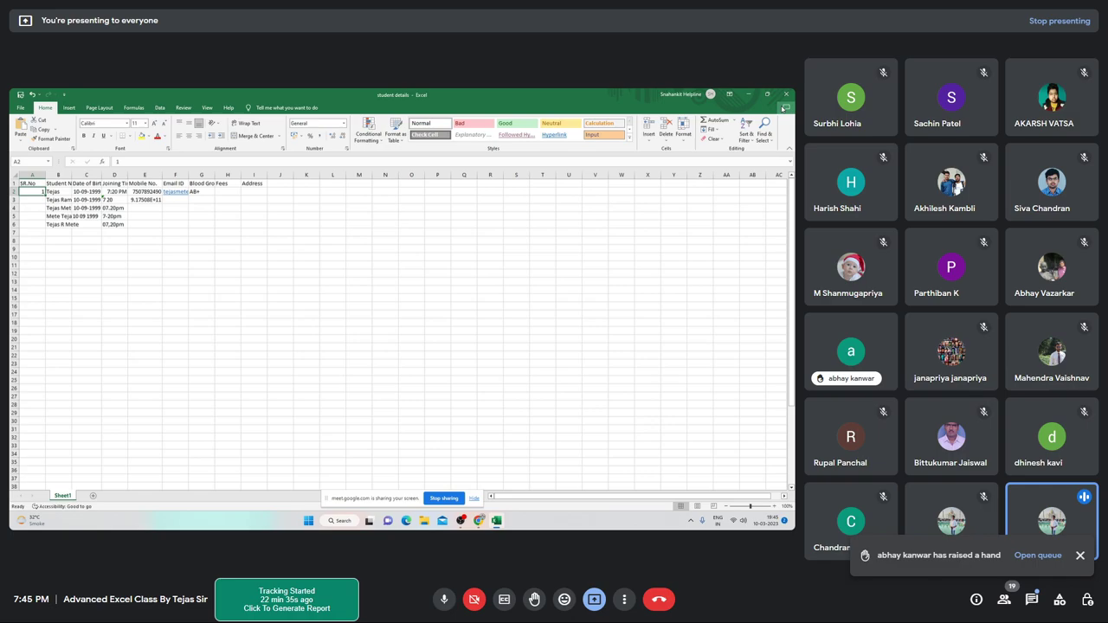
Bring up the Fill Series settings for the SR.No column from A2
key(alt+h)
key(f)
key(i)
key(s)
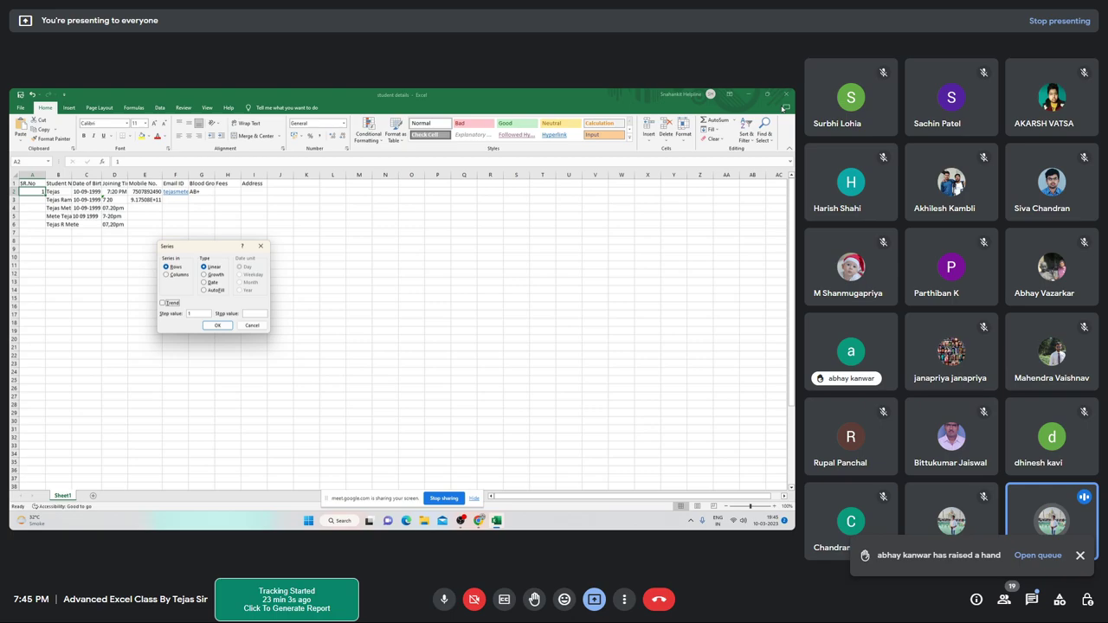
Fill SR.No as a linear column series with step 1 and stop value 10
key(alt+r)
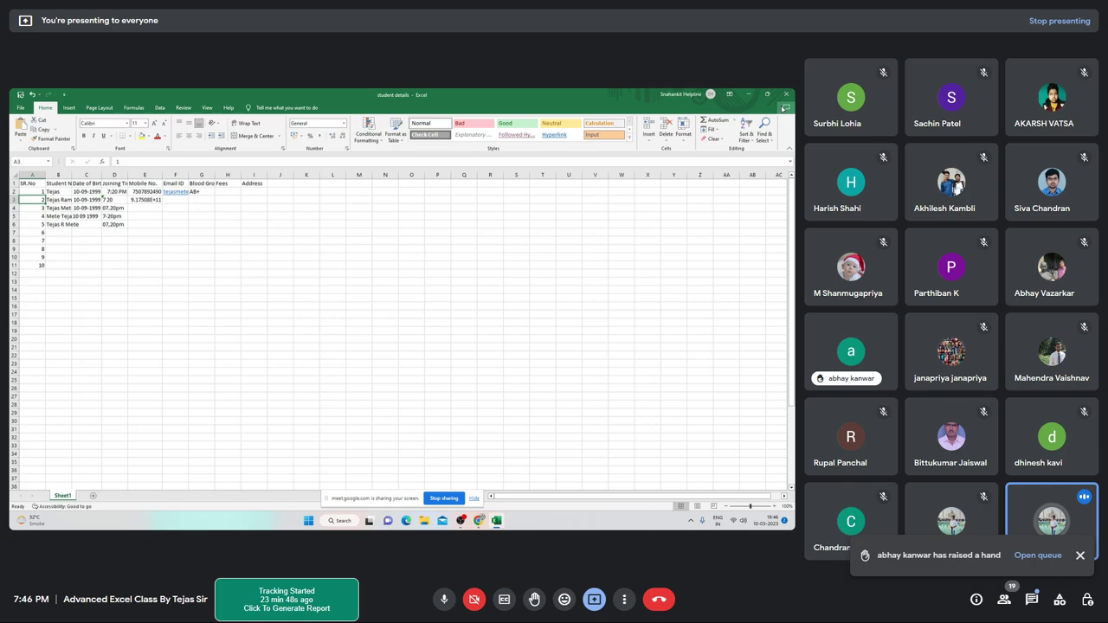
Clear the 1–10 serial numbers in A2:A11 and re-enter 1 in A2 as the start
drag(32, 199, 32, 264)
right_click(46, 199)
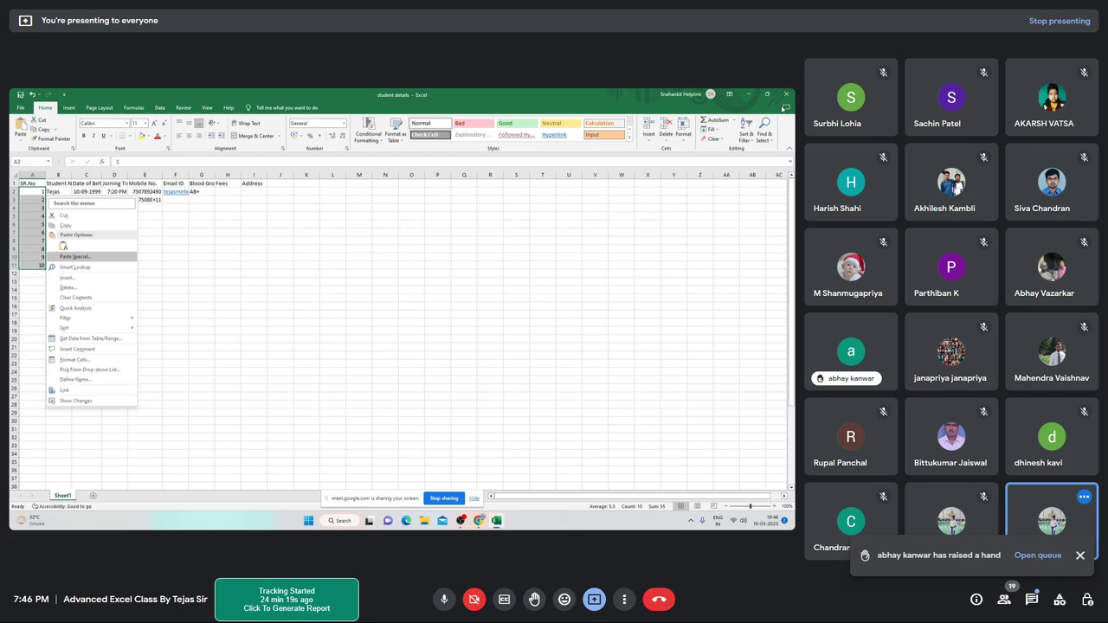
key(Delete)
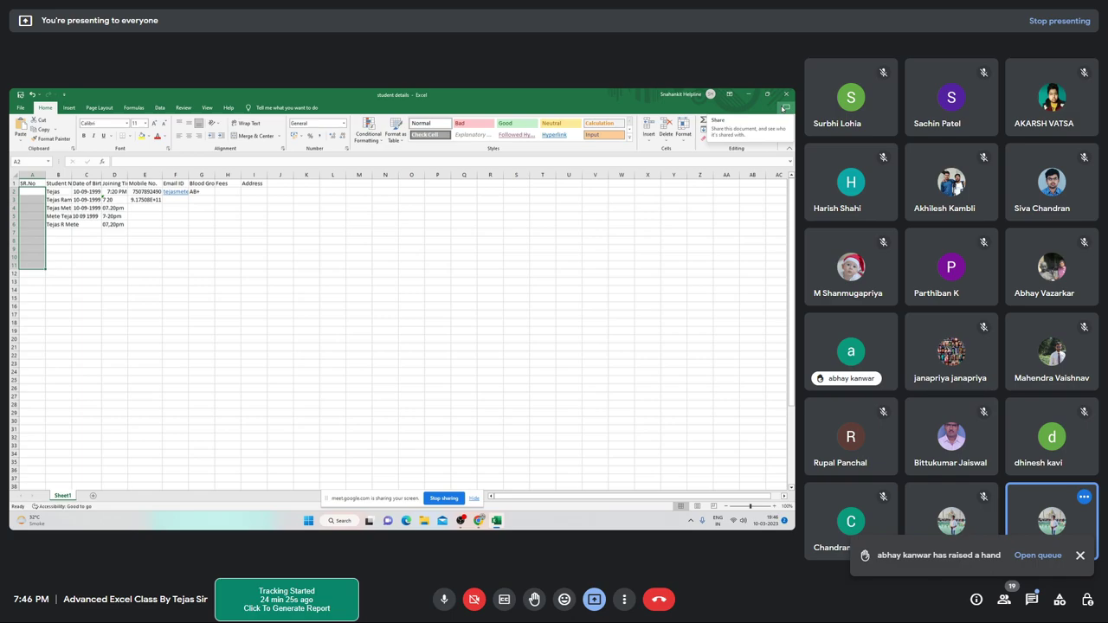
text(1)
key(Return)
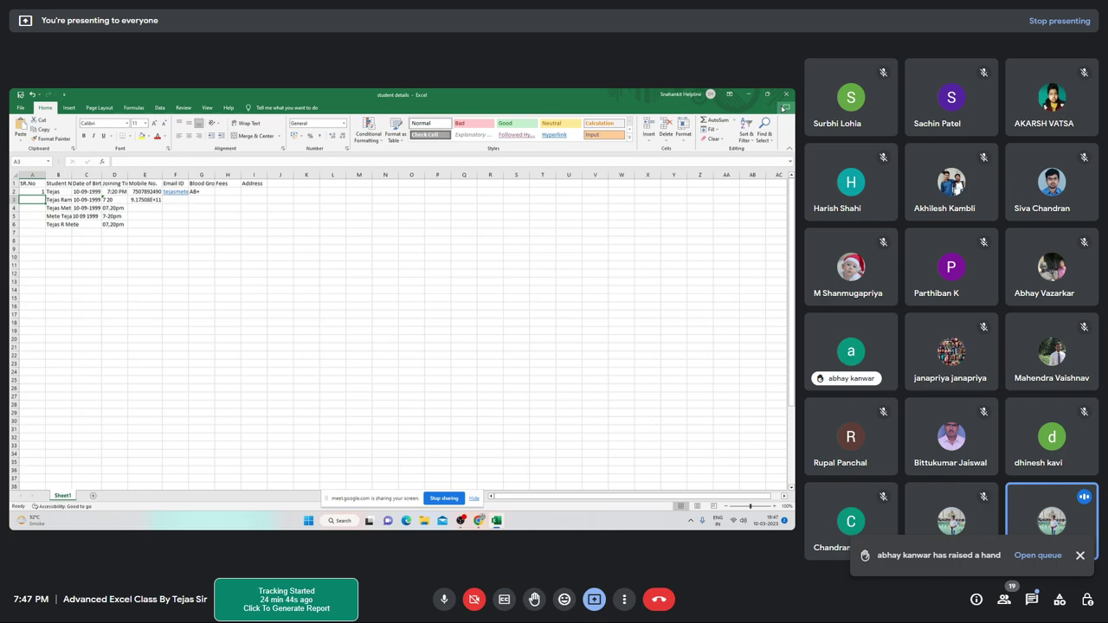
key(Up)
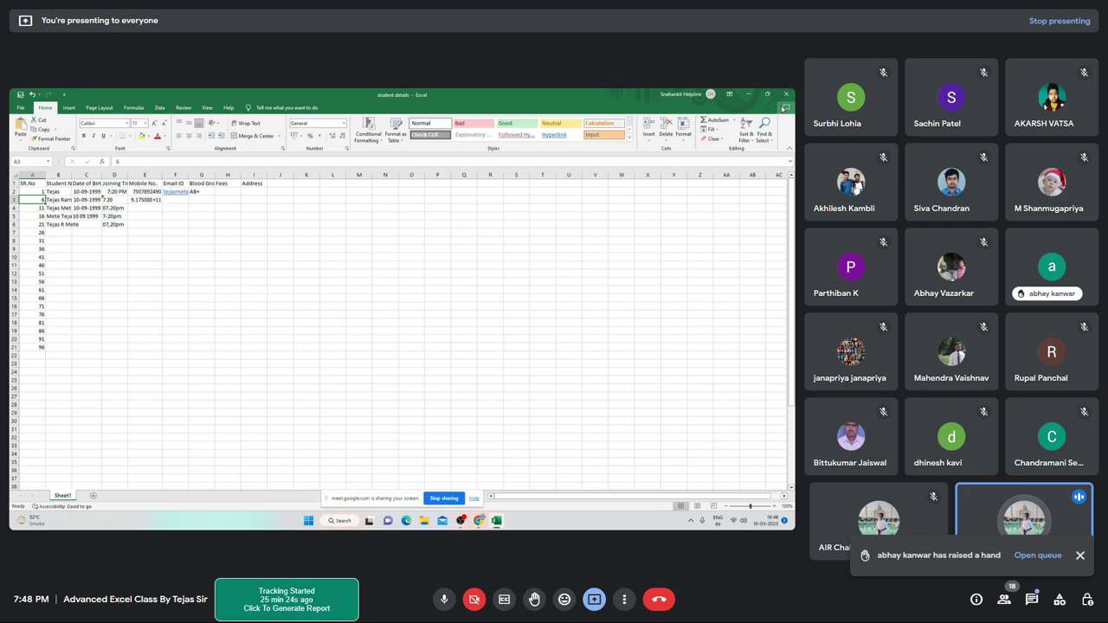
Check the refilled 1-to-10 SR.No series down rows 2 to 11
key(Down)
key(Down)
key(Down)
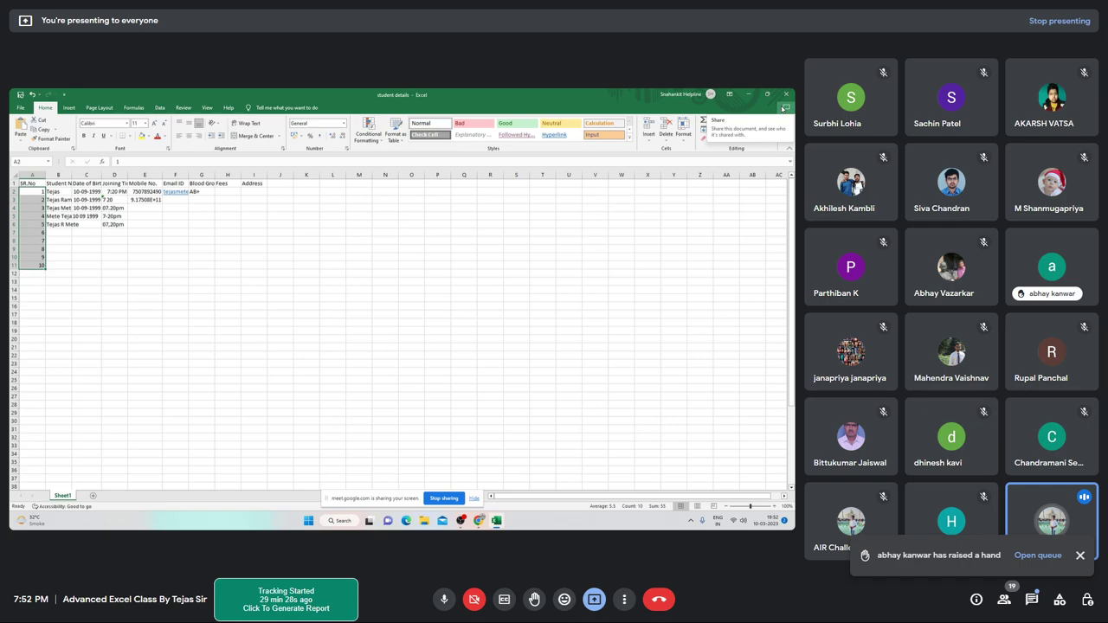
Deselect the filled SR.No numbers by selecting a single cell in column A
click(32, 240)
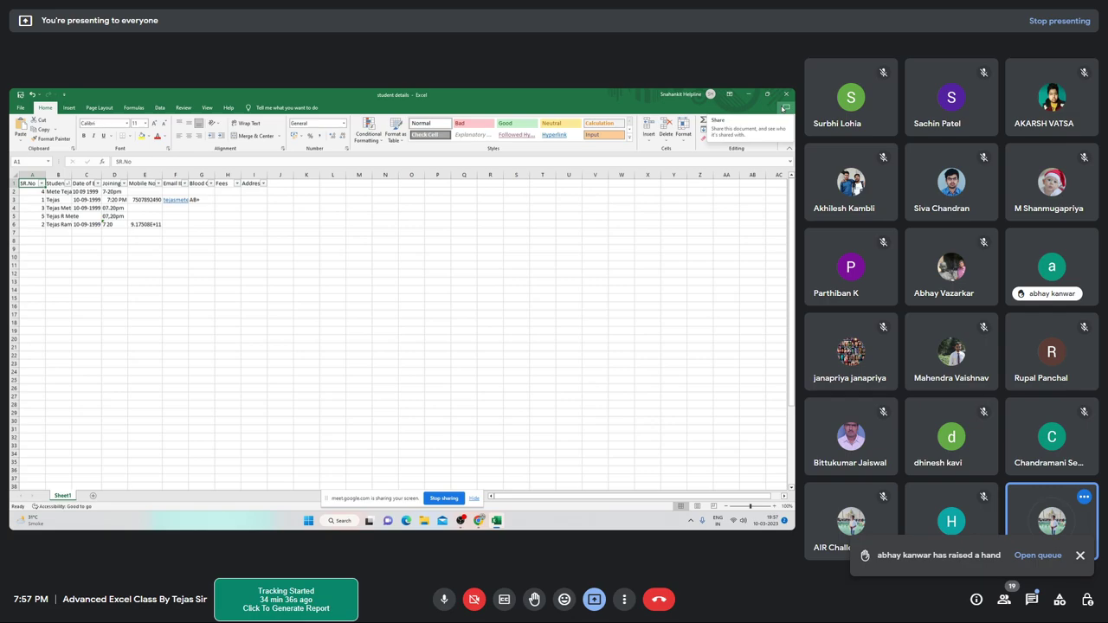
key(ctrl+Down)
key(Down)
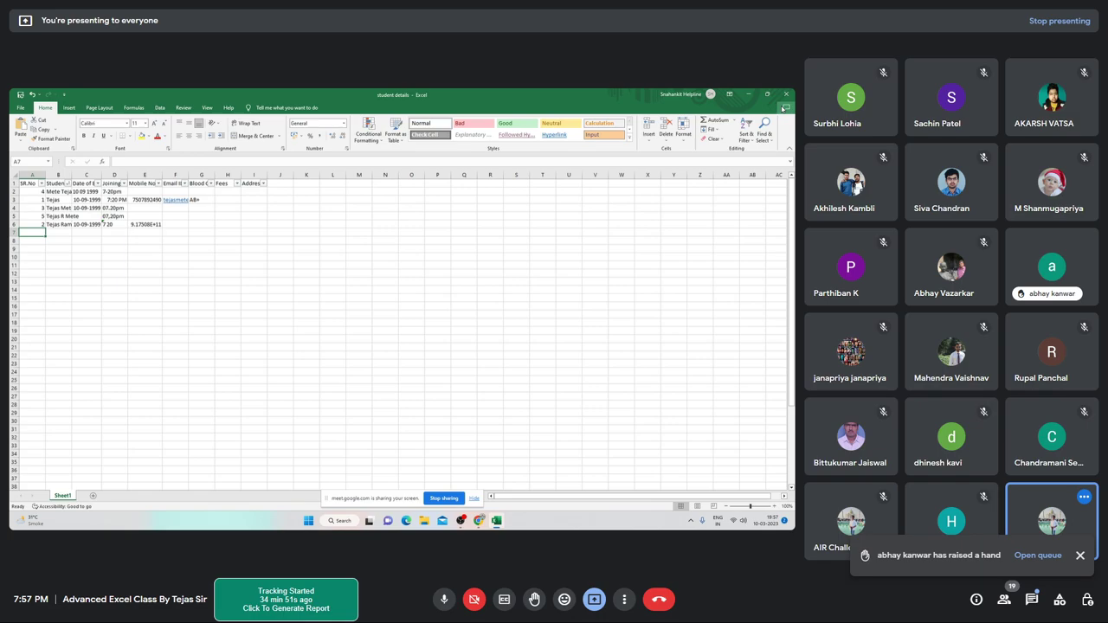
click(58, 224)
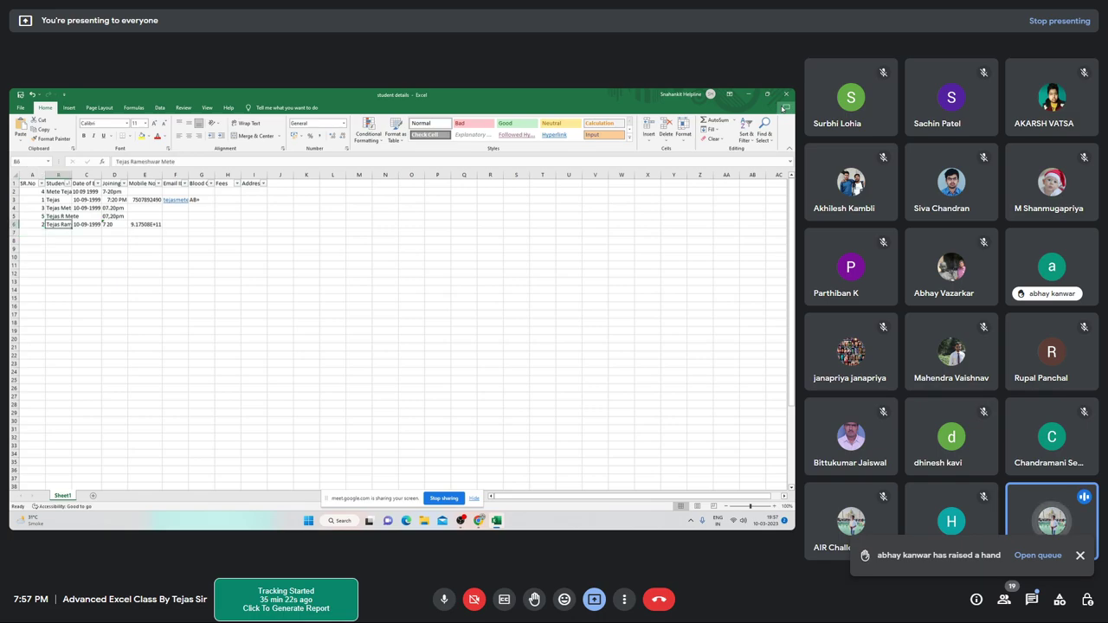
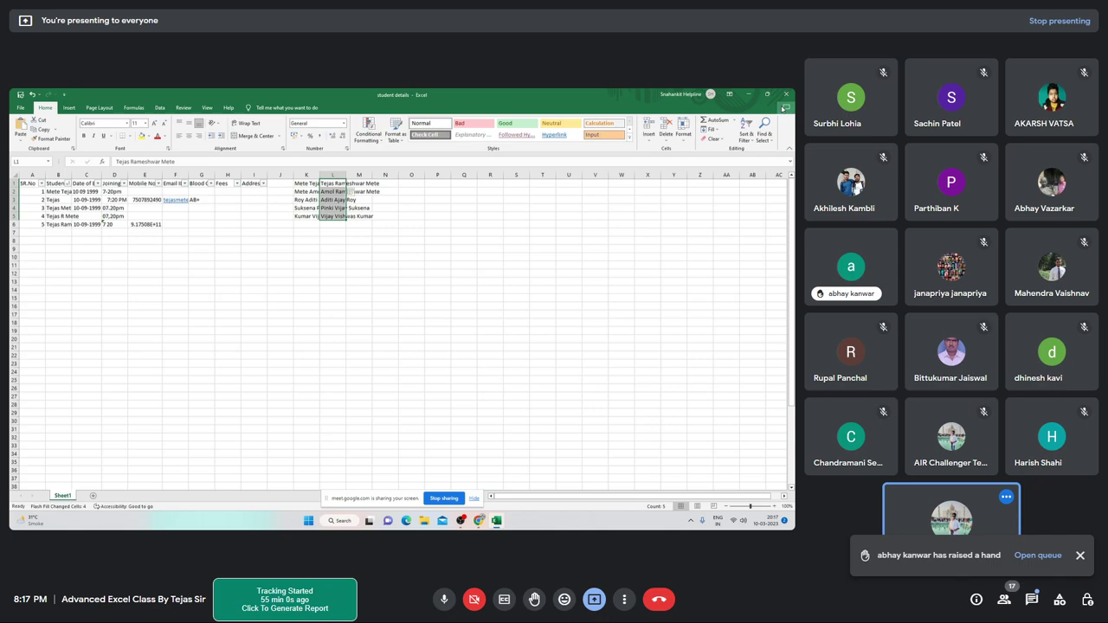
click(305, 191)
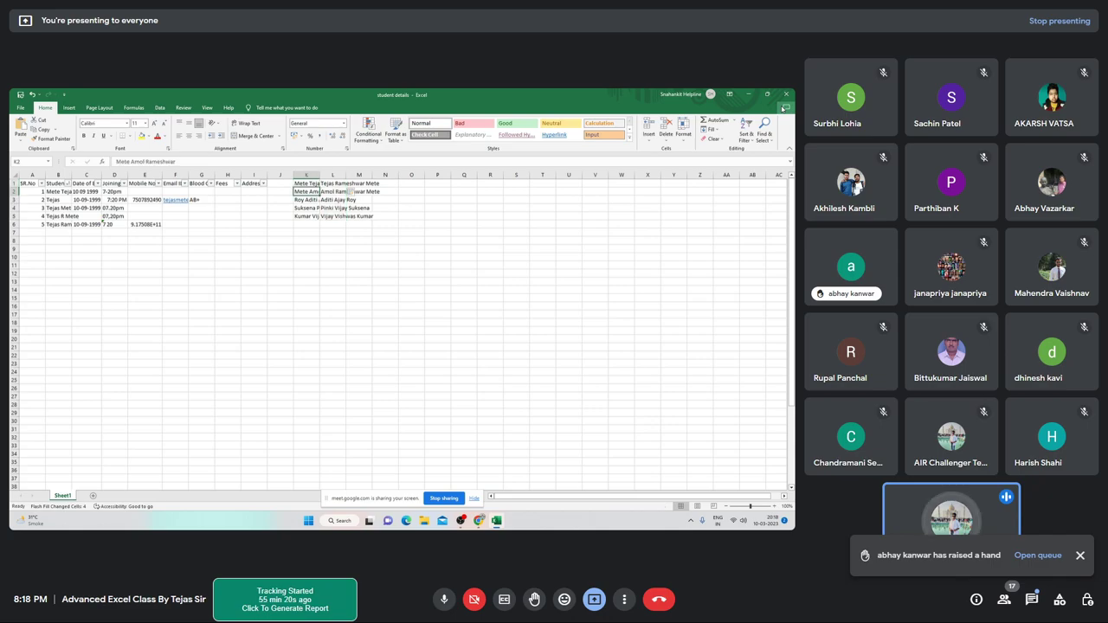